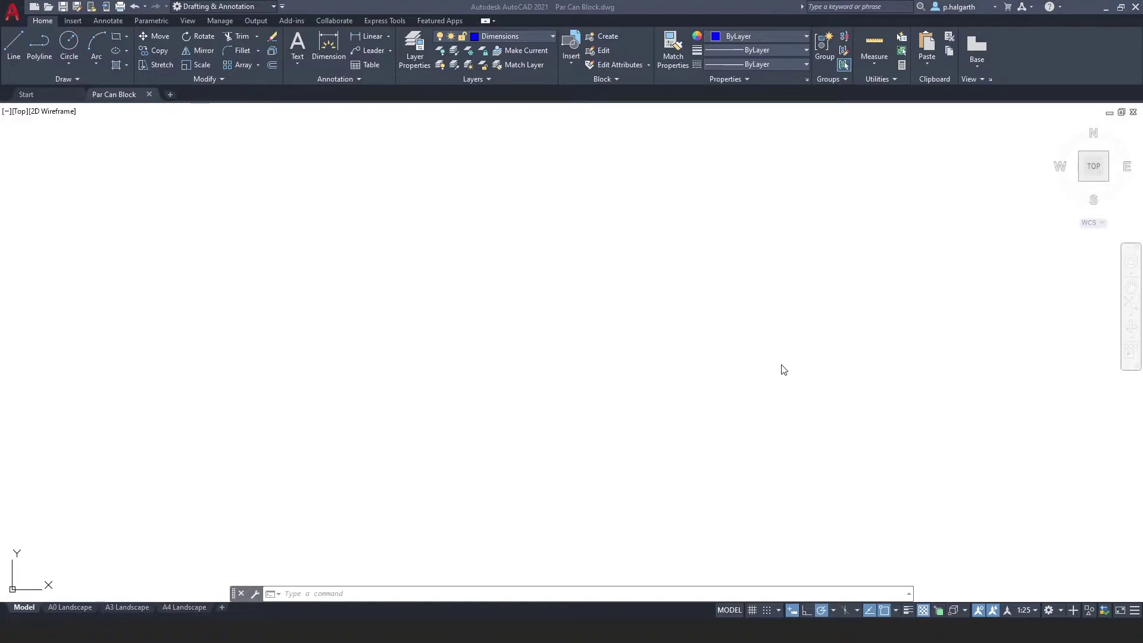
- Choose the Par 64 block from the Insert gallery for insertion
left_click(71, 25)
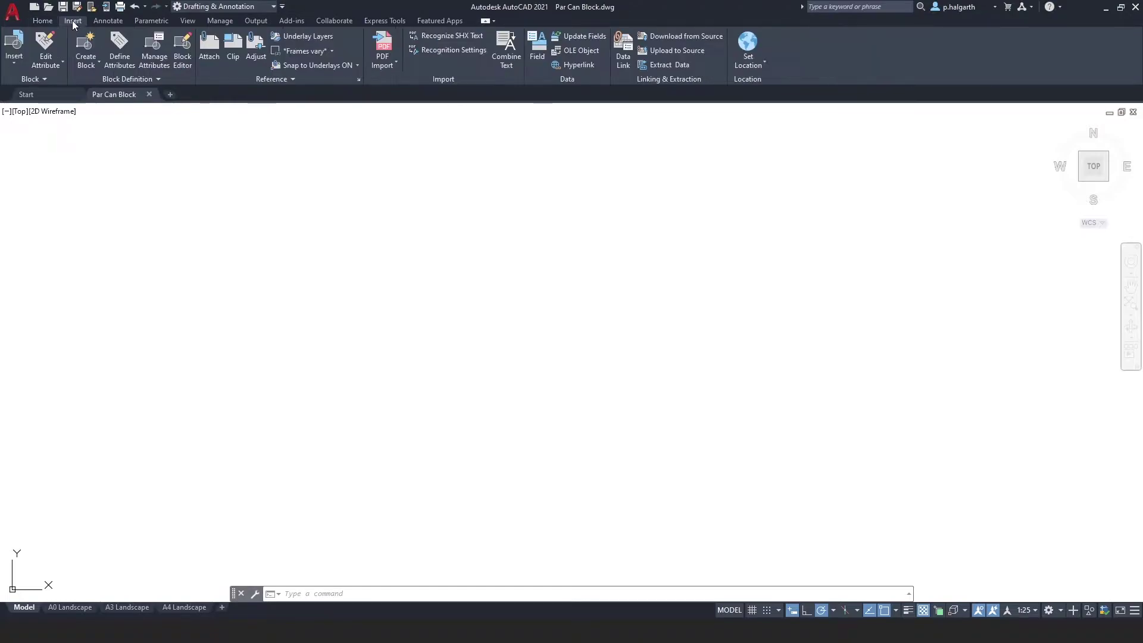
left_click(12, 61)
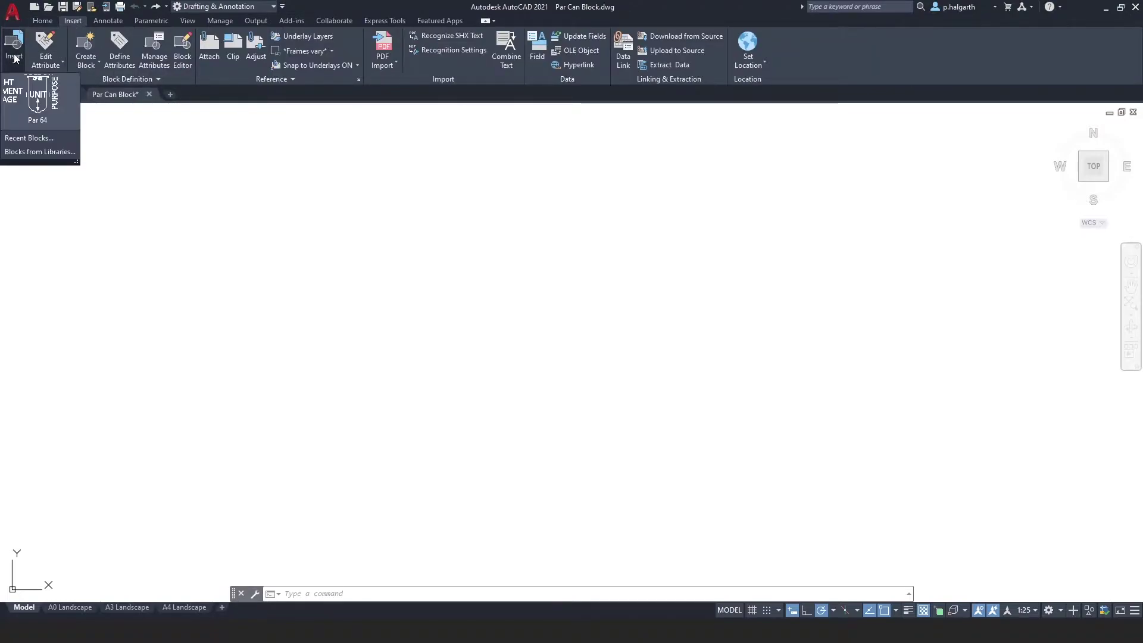
left_click(34, 105)
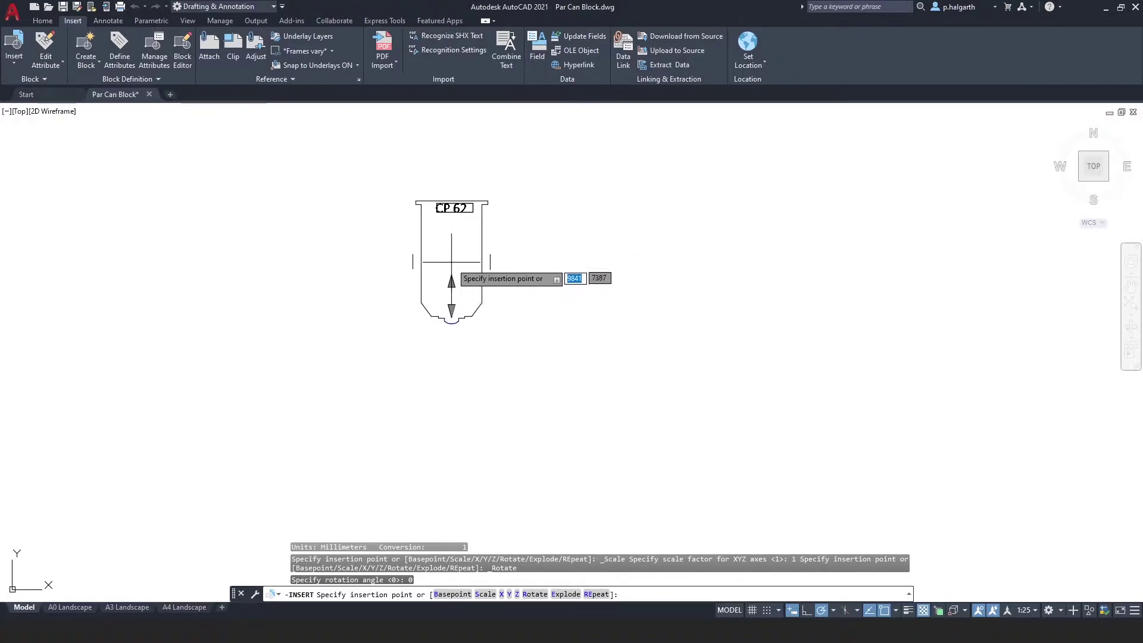
- Place the Par 64 and enter attributes 65, 01, 1, L201 and General Cover
left_click(452, 265)
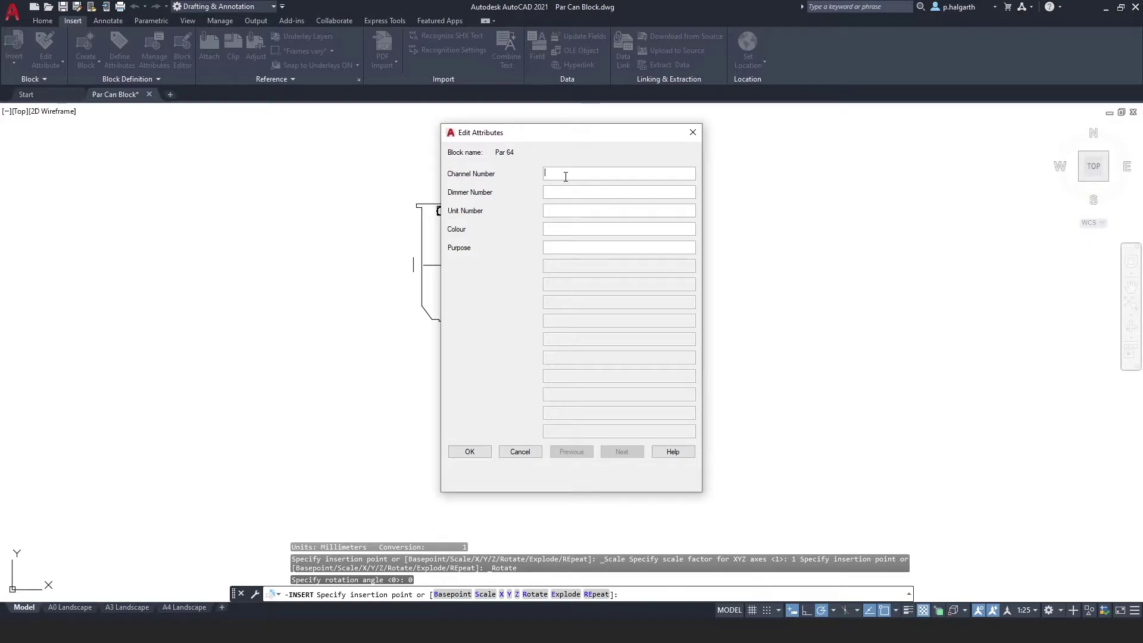
type("65")
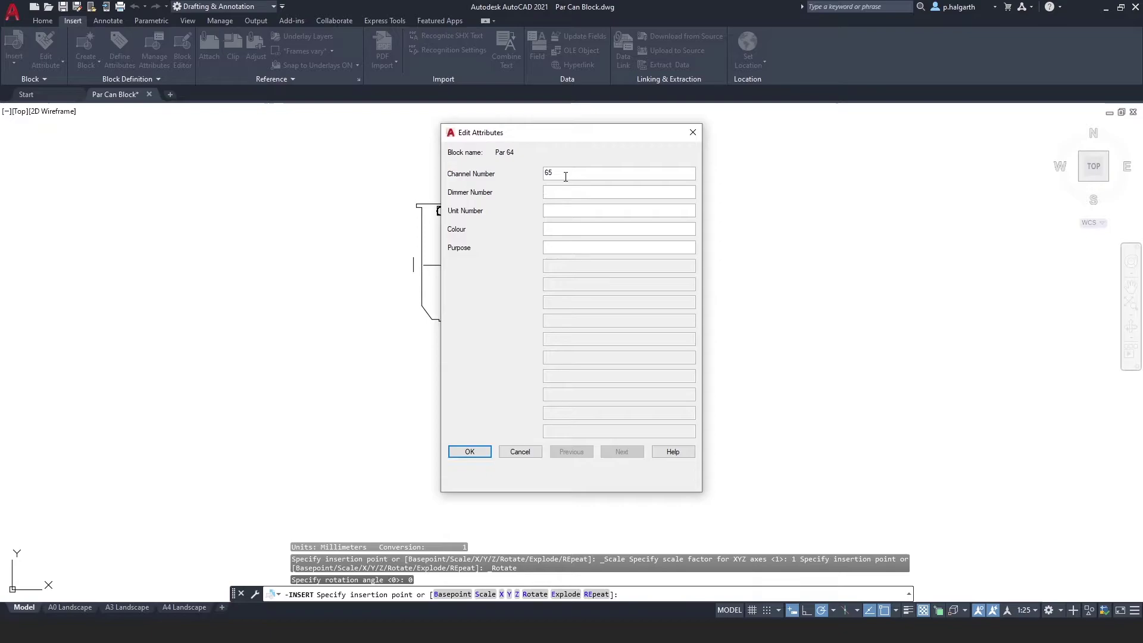
key("Tab")
type("01")
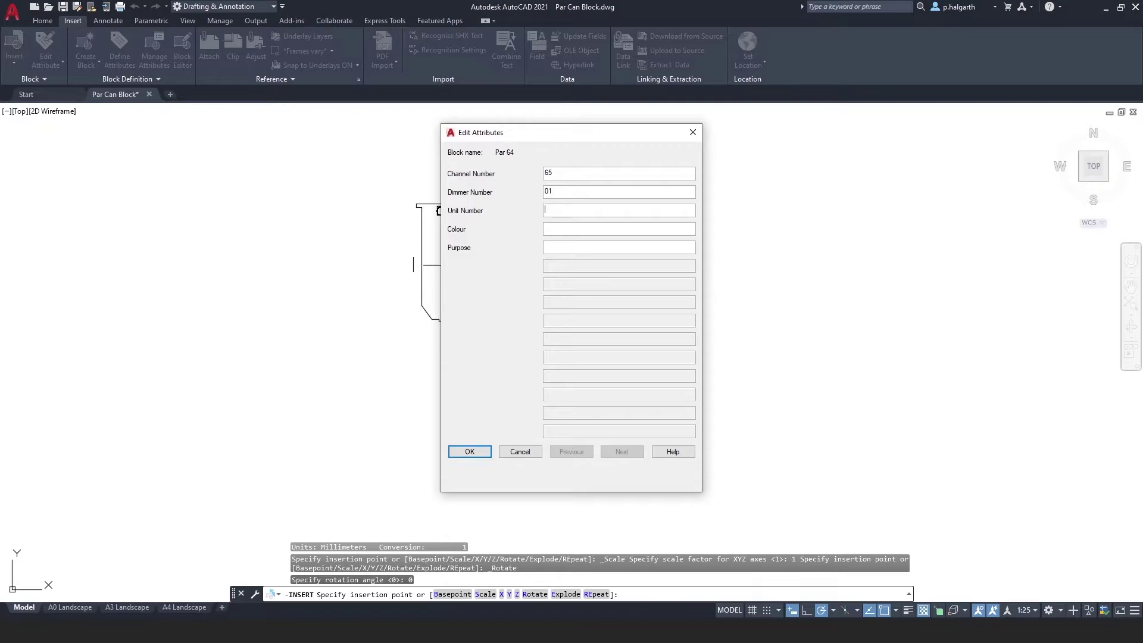
type("L201")
key("Tab")
type("General Co")
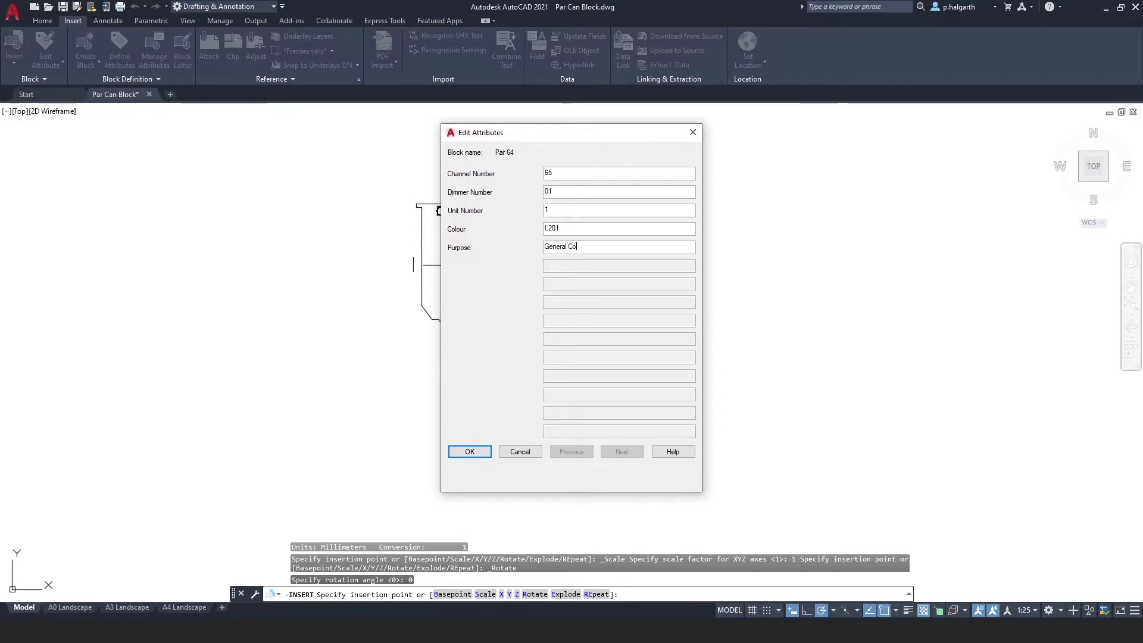
type("ver")
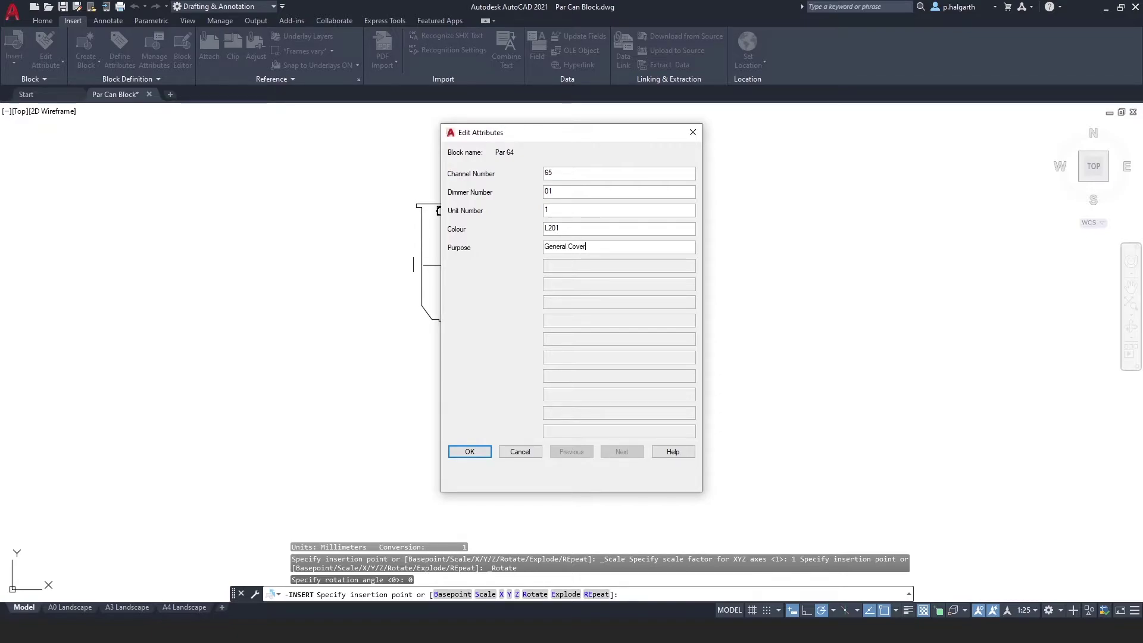
left_click(457, 454)
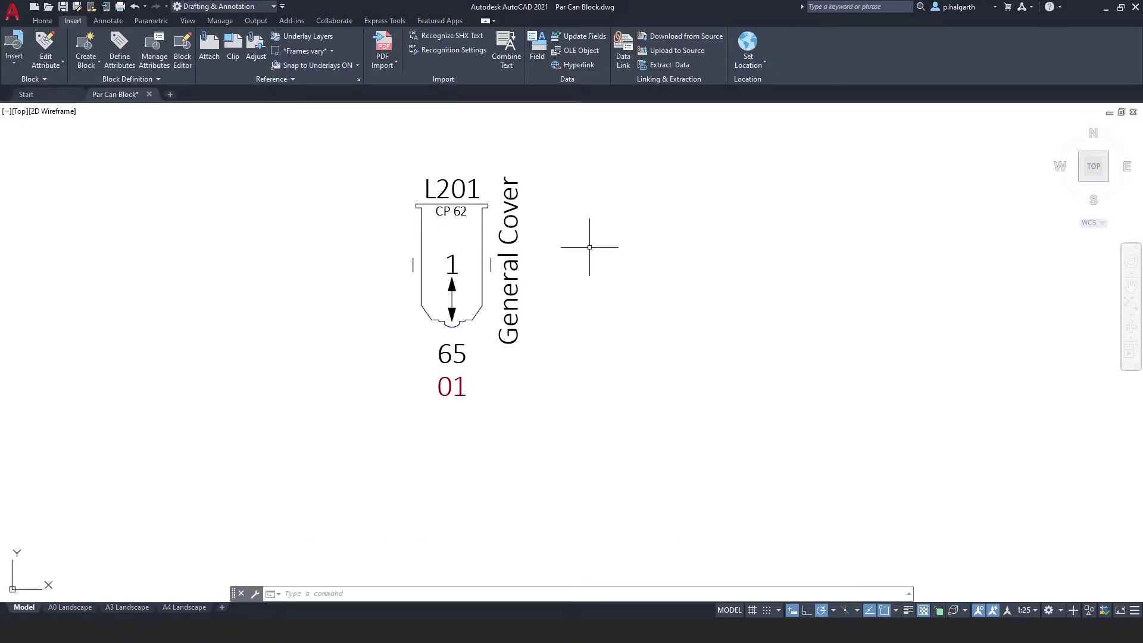
- Insert a second Par 64 block to the right of the first
left_click(15, 63)
left_click(24, 104)
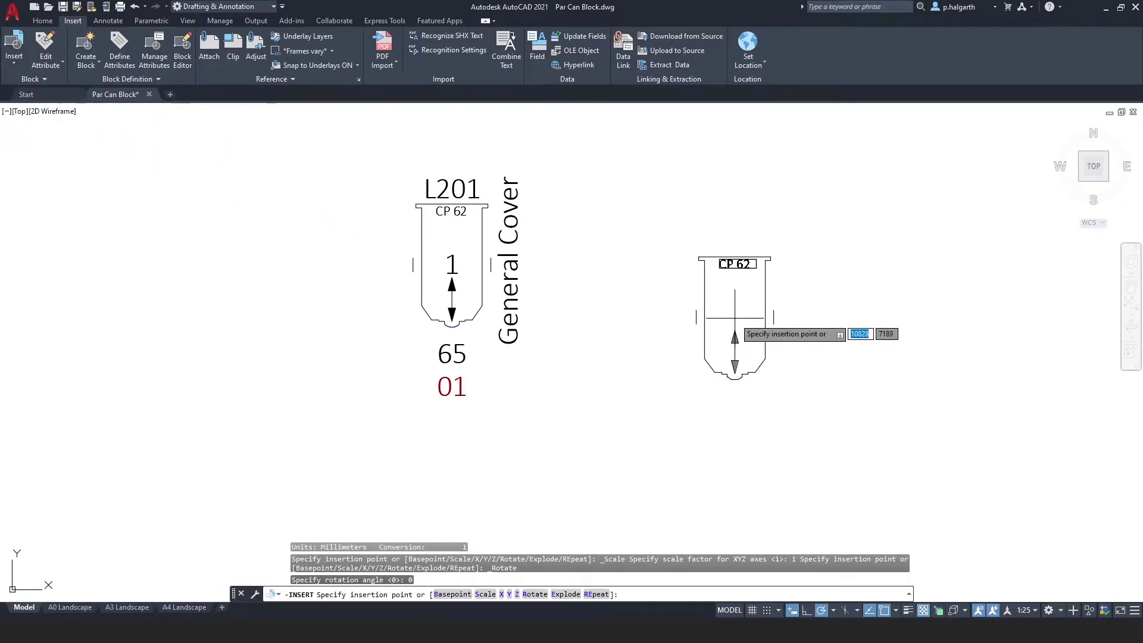
left_click(713, 276)
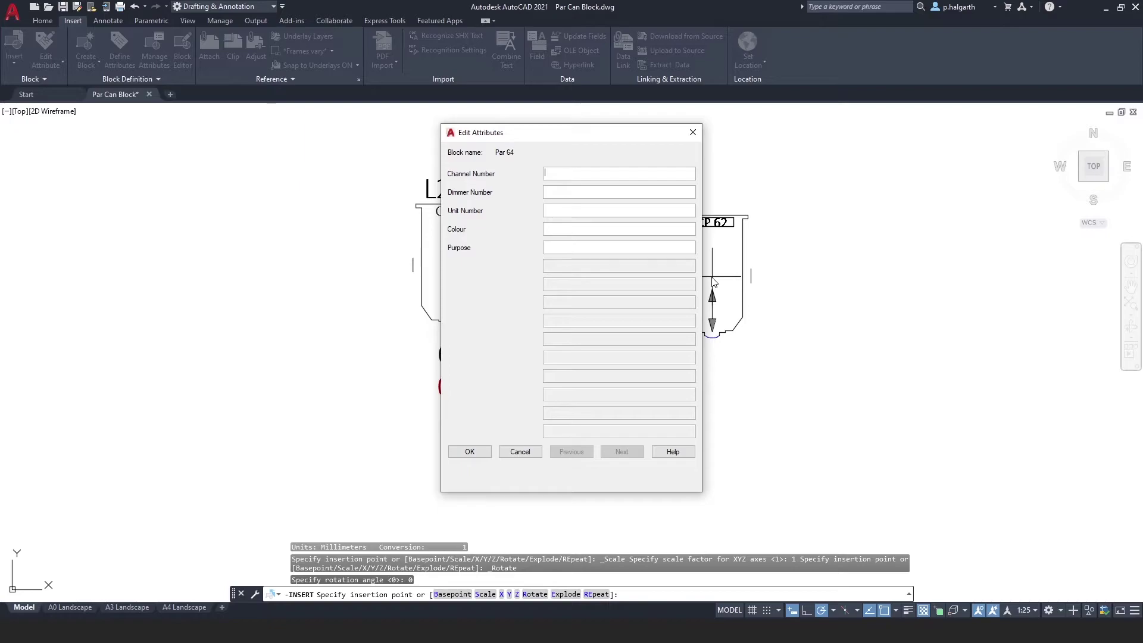
- Fill its attributes with 99, 02, 2, L009 and Special on Chair
type("99")
key("Tab")
type("02")
type("2")
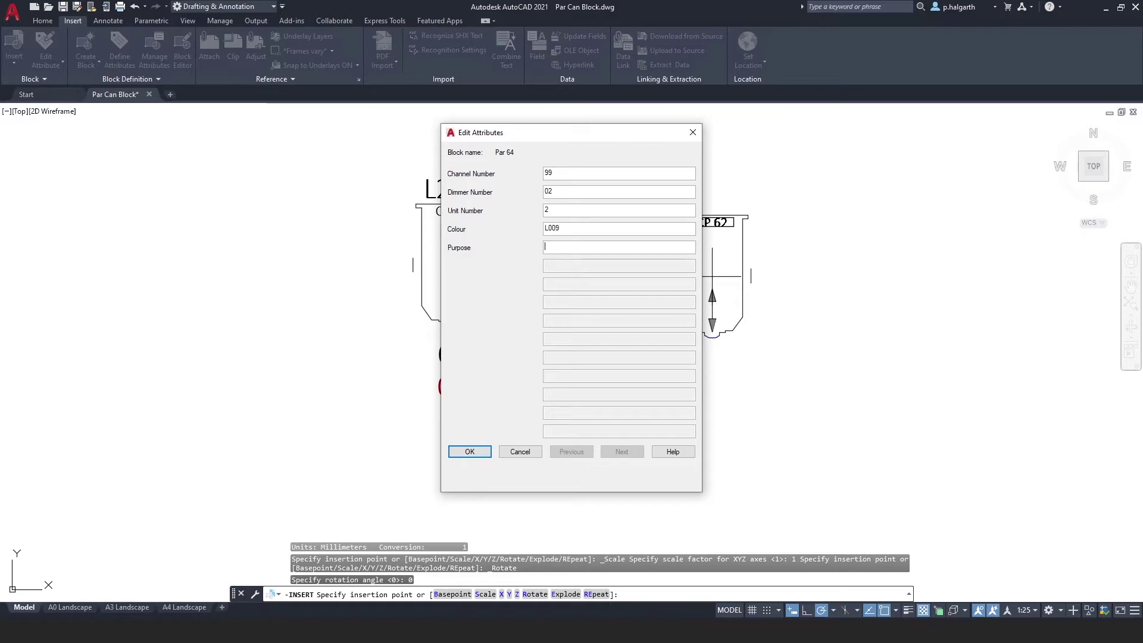
type("Special on Chair")
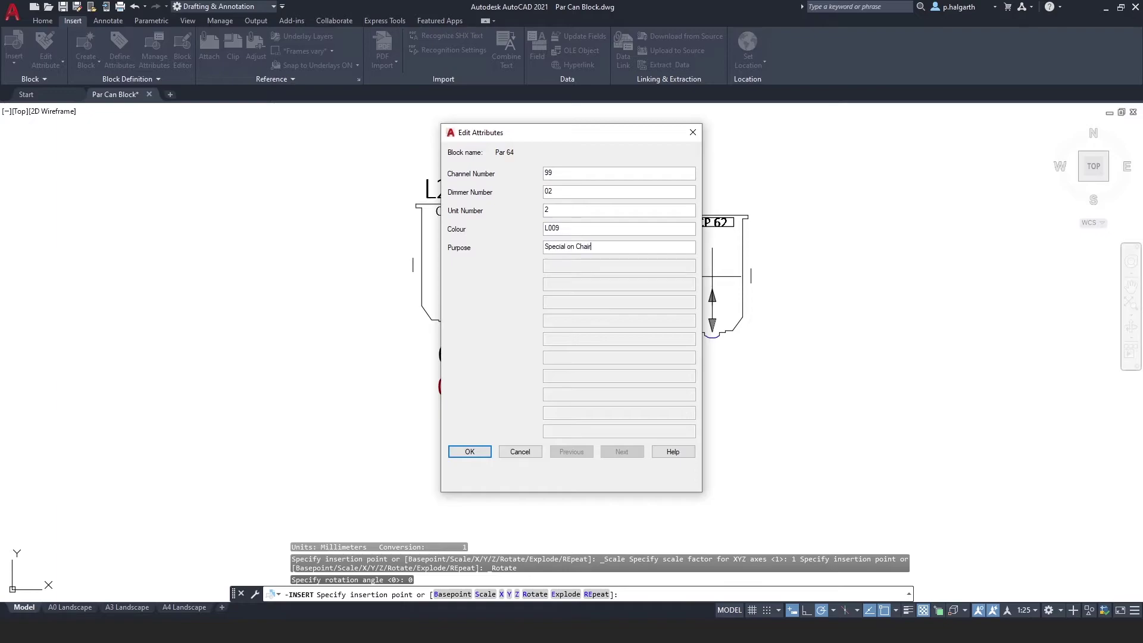
left_click(470, 452)
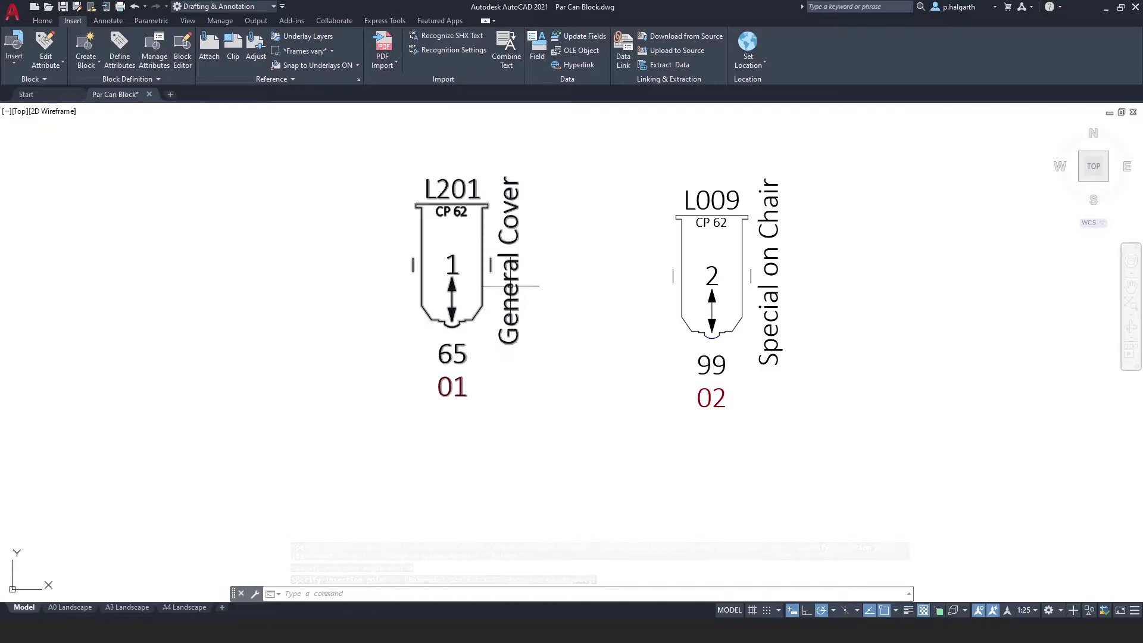
- Move the L201 fixture's 65/01 label beside General Cover
left_click(511, 259)
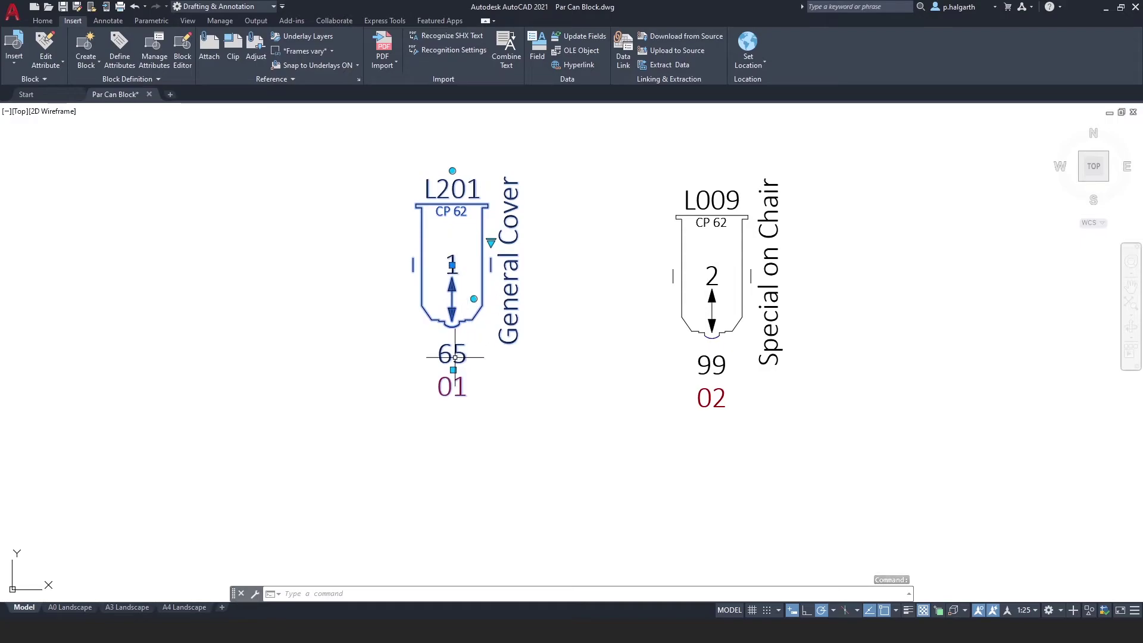
left_click(453, 369)
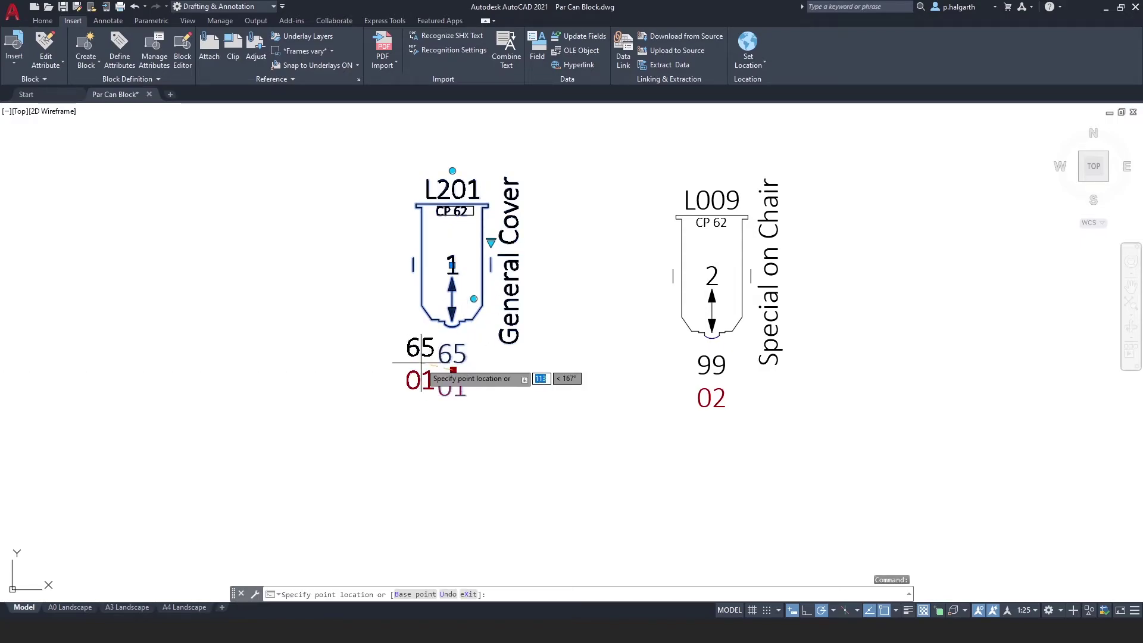
left_click(301, 302)
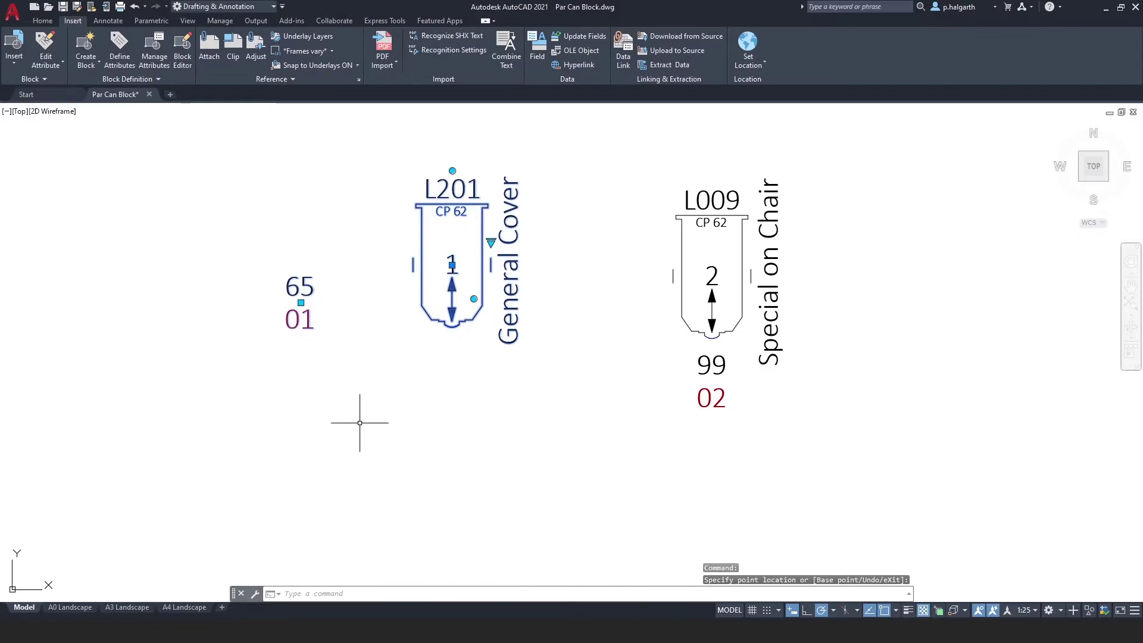
left_click(301, 303)
left_click(547, 358)
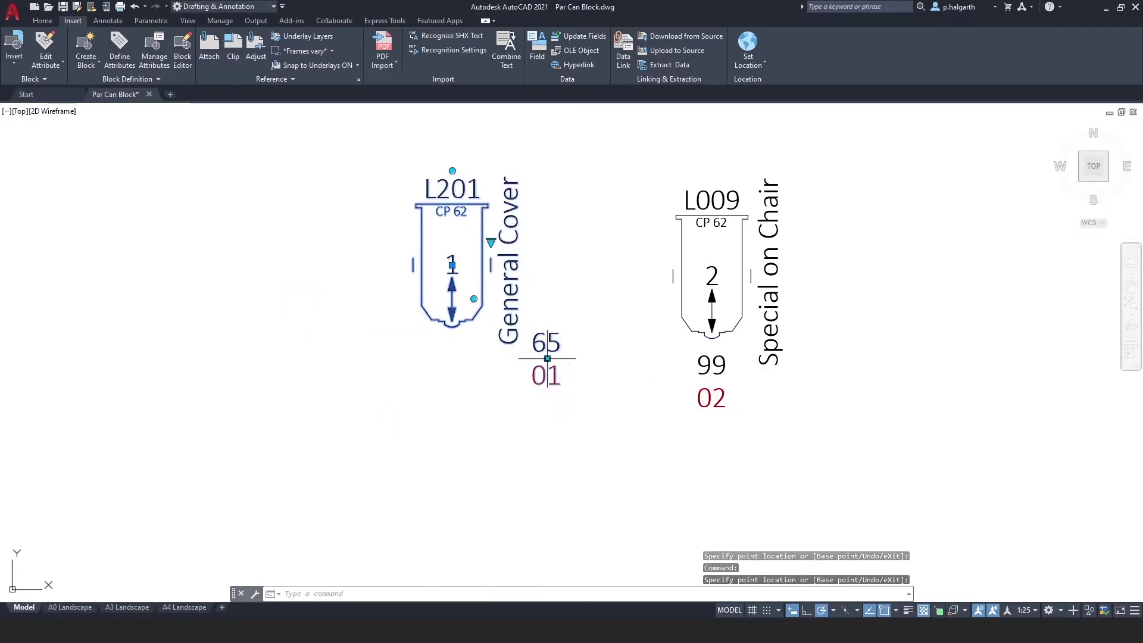
- Move the L009 fixture's 99/02 label to the right of Special on Chair
left_click(711, 370)
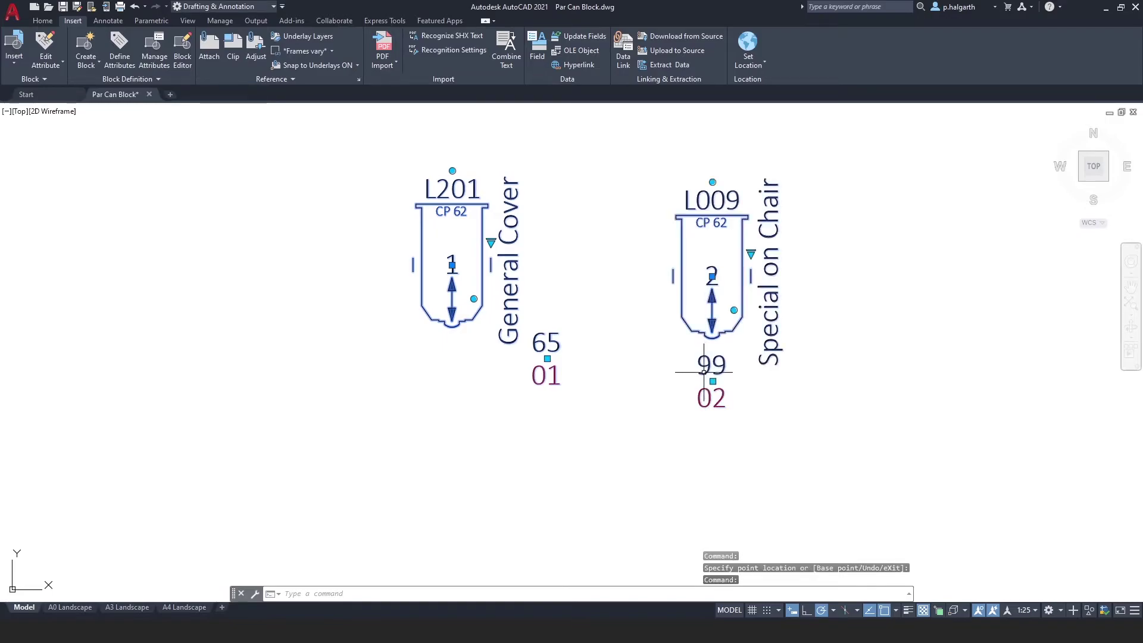
left_click(713, 381)
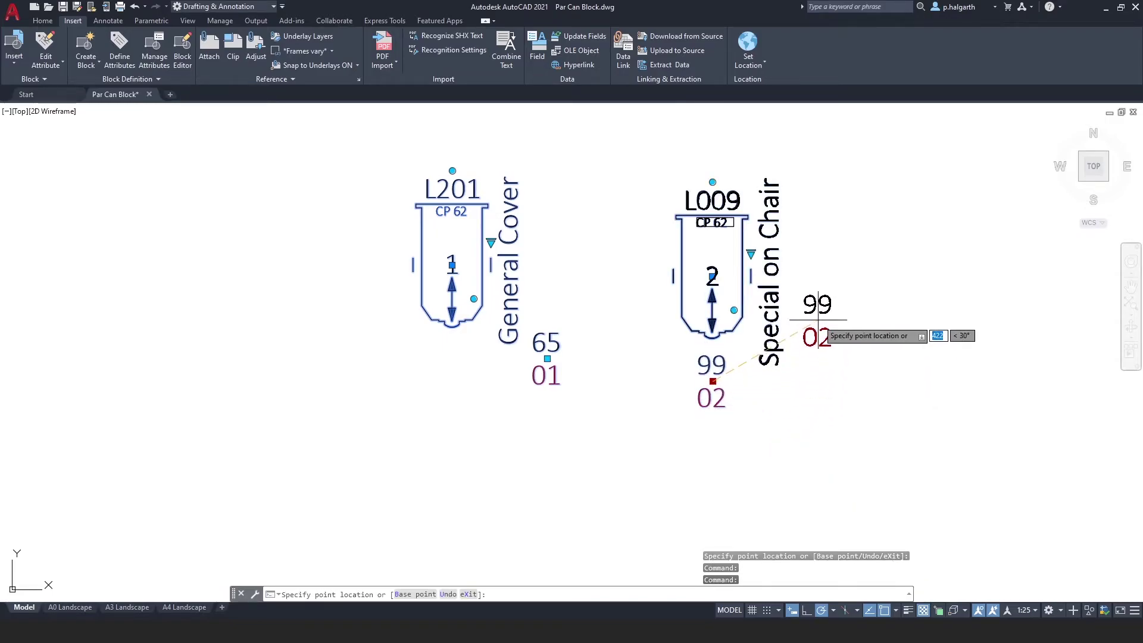
left_click(818, 320)
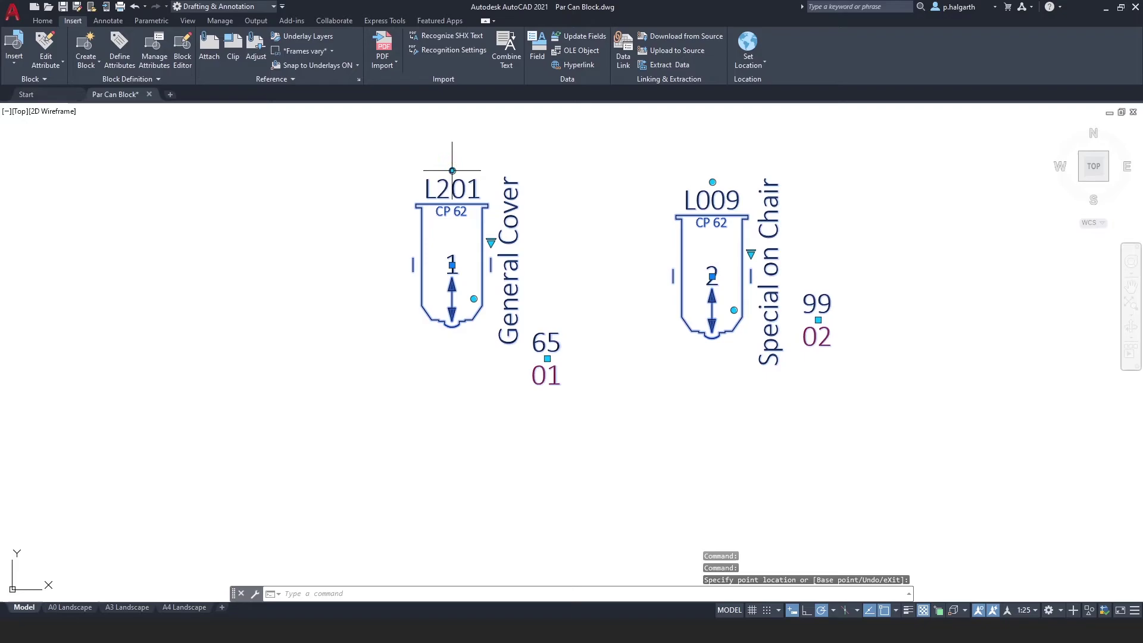
- Tilt the L201 and L009 fixtures to new angles using their rotation grips
left_click(452, 171)
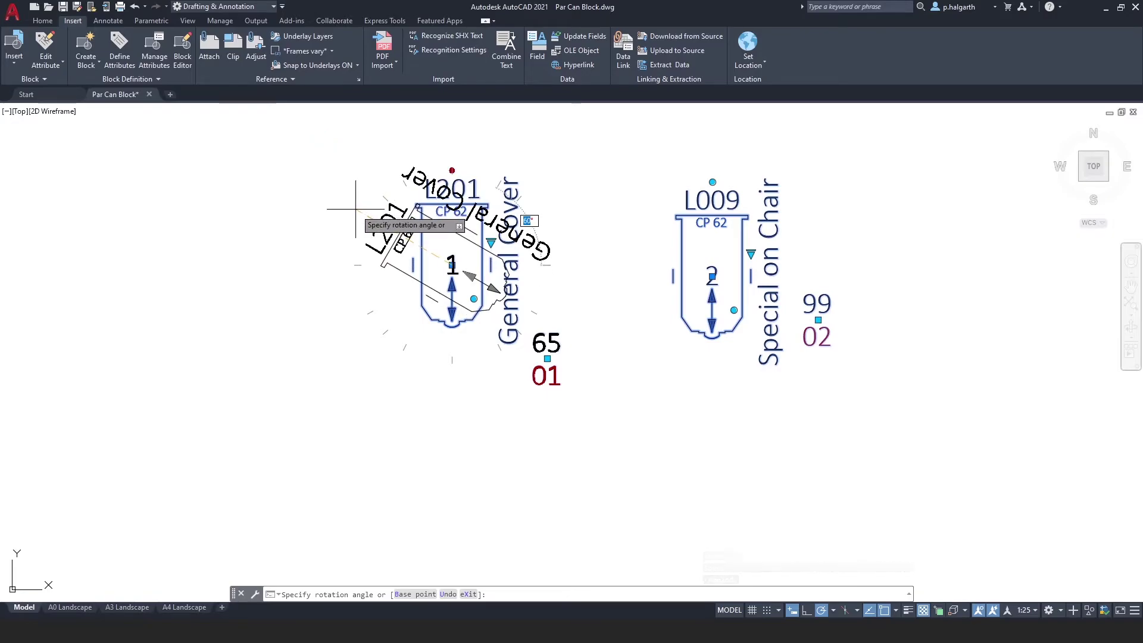
left_click(357, 205)
left_click(713, 181)
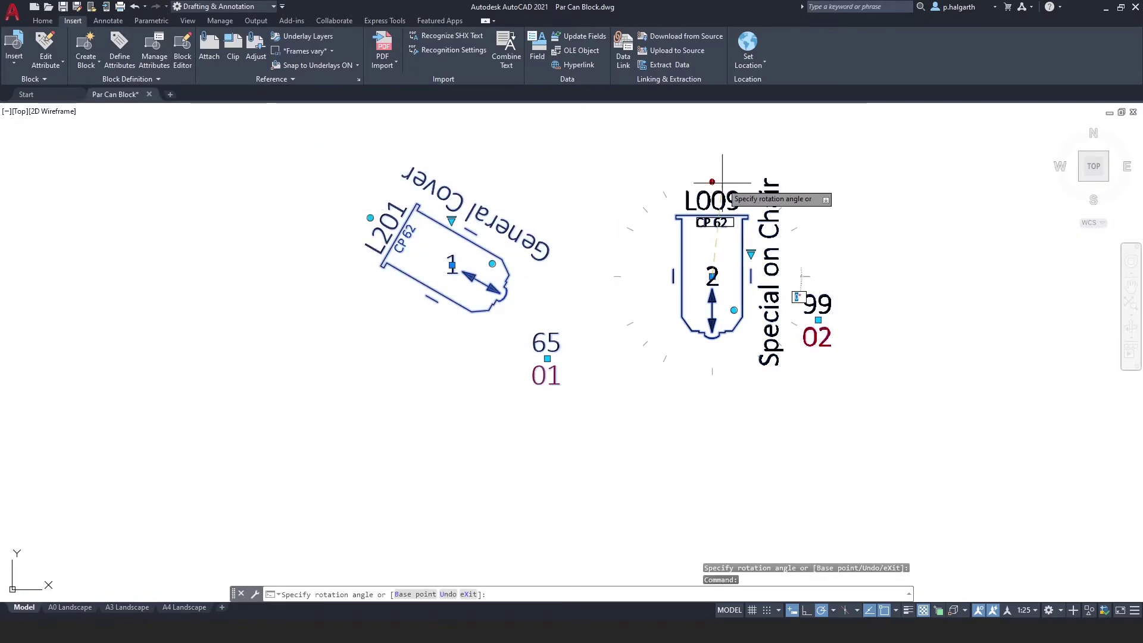
left_click(754, 186)
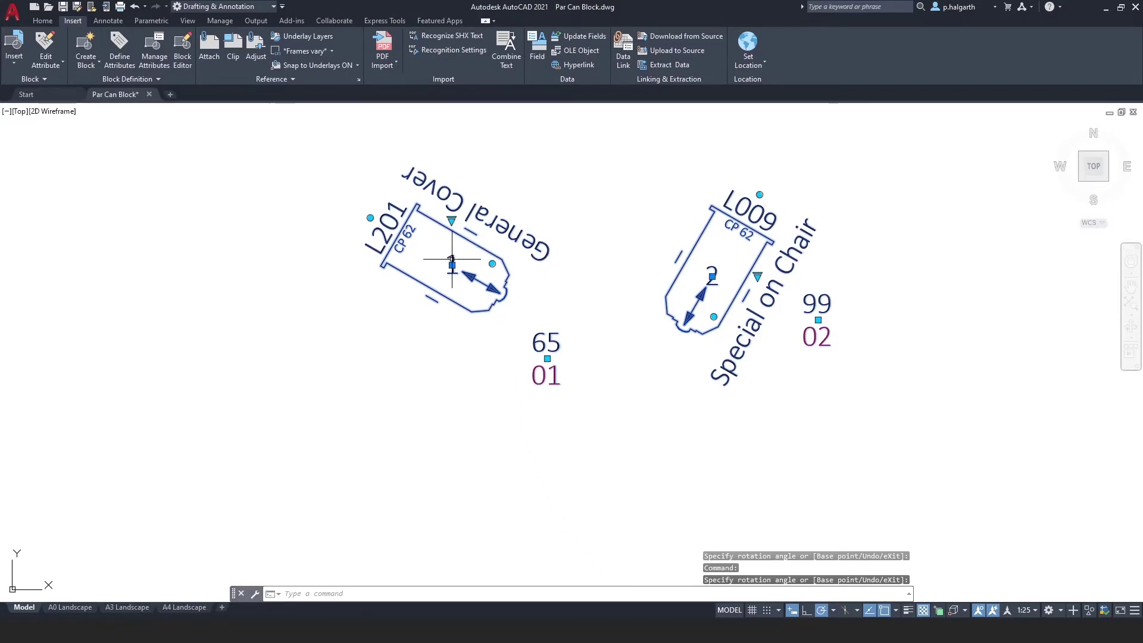
- Turn the internal beam arrows of L201 and L009 to new angles
left_click(493, 264)
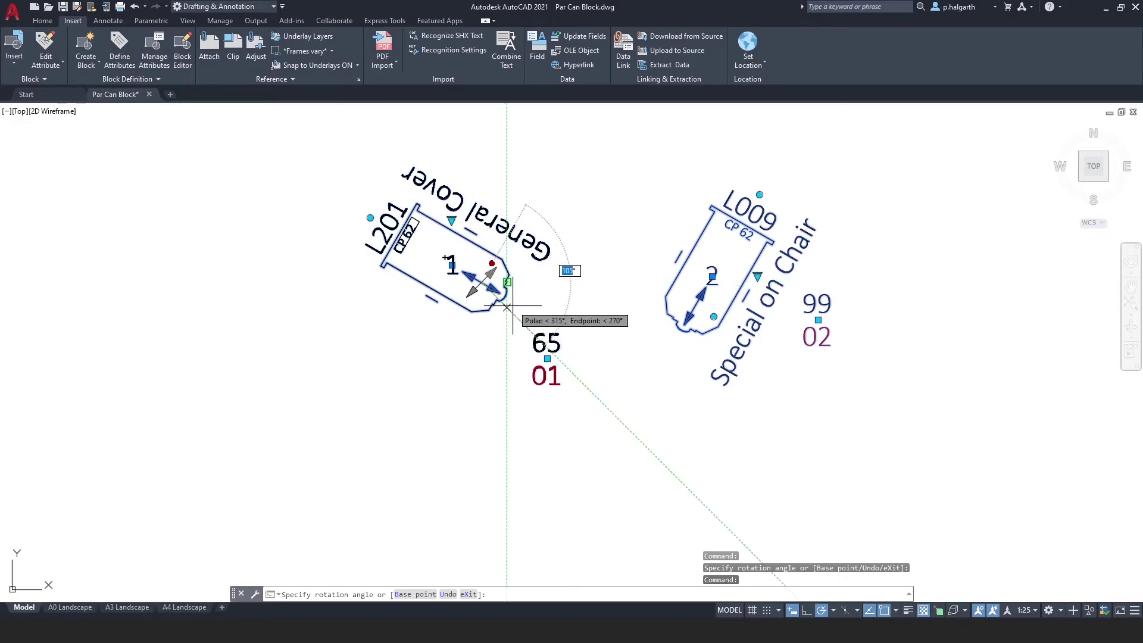
left_click(536, 313)
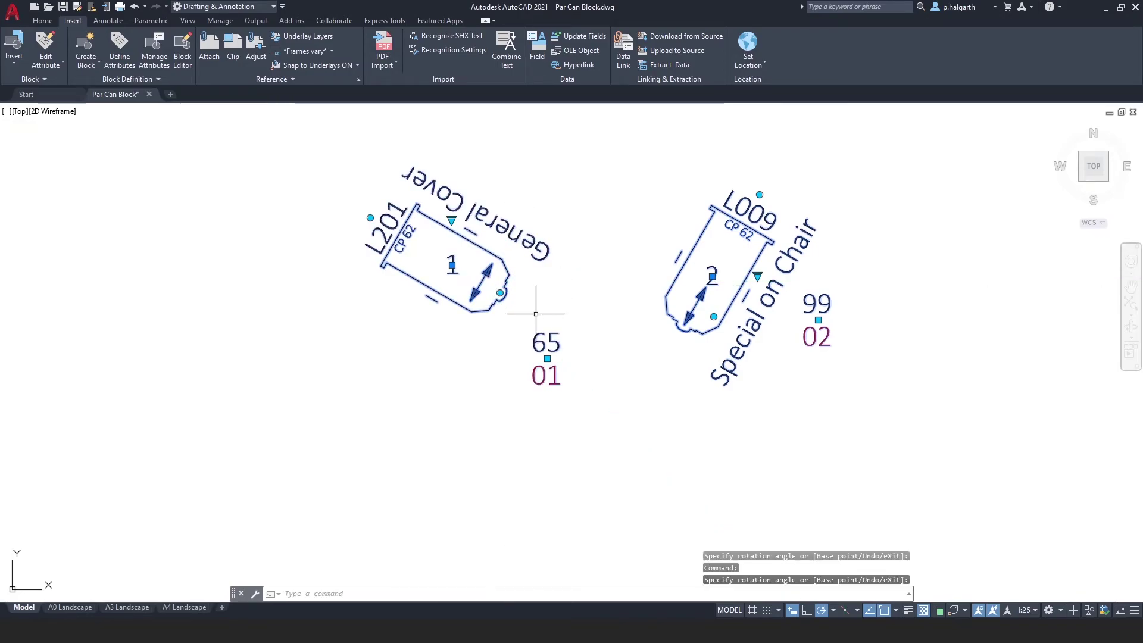
left_click(714, 316)
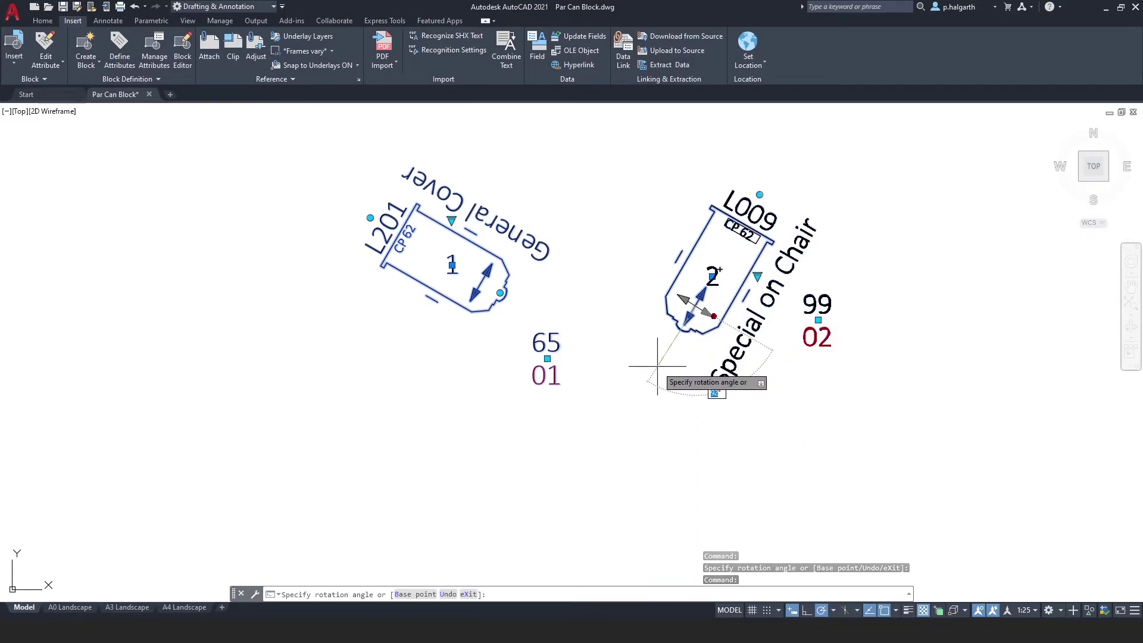
left_click(657, 367)
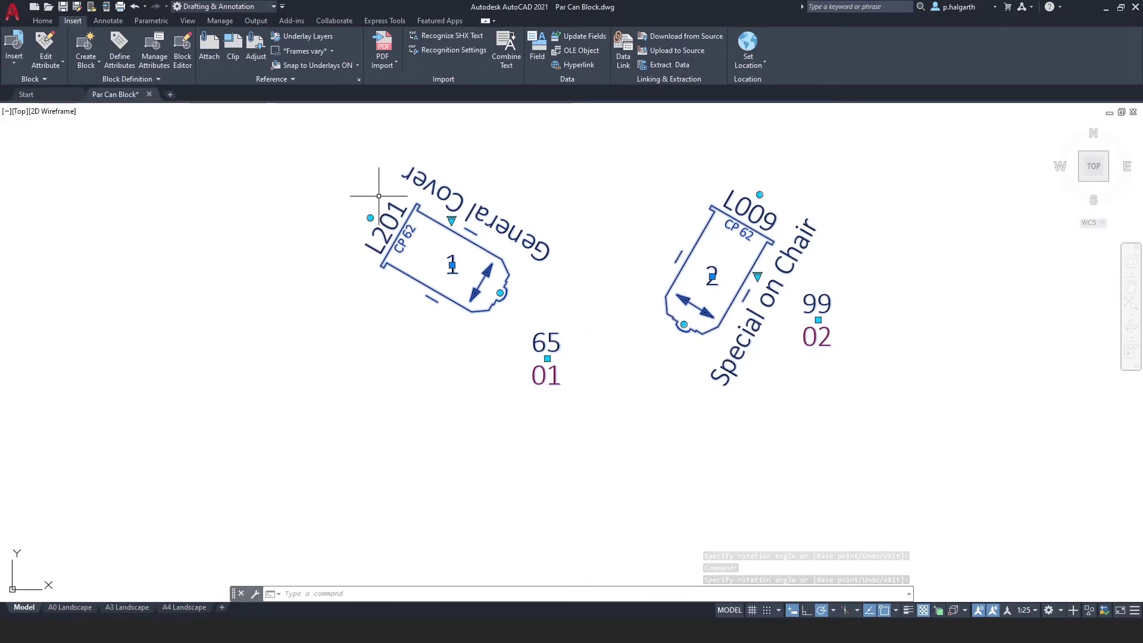
- Stand L201 upright showing CP60, and switch L009 to the CP61 lamp
left_click(370, 218)
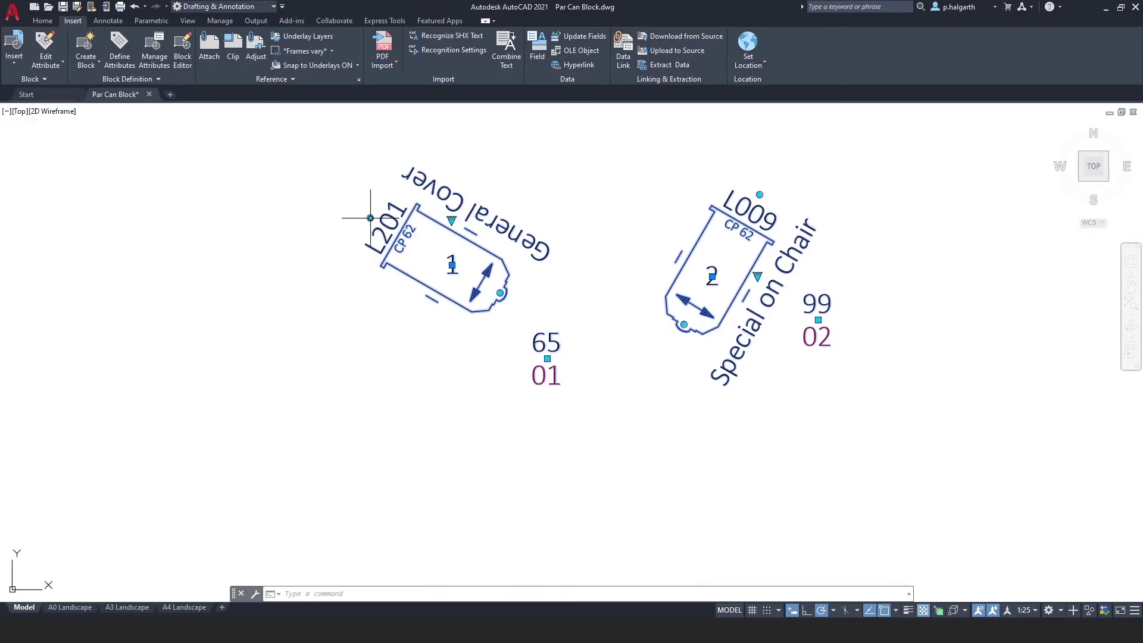
left_click(469, 226)
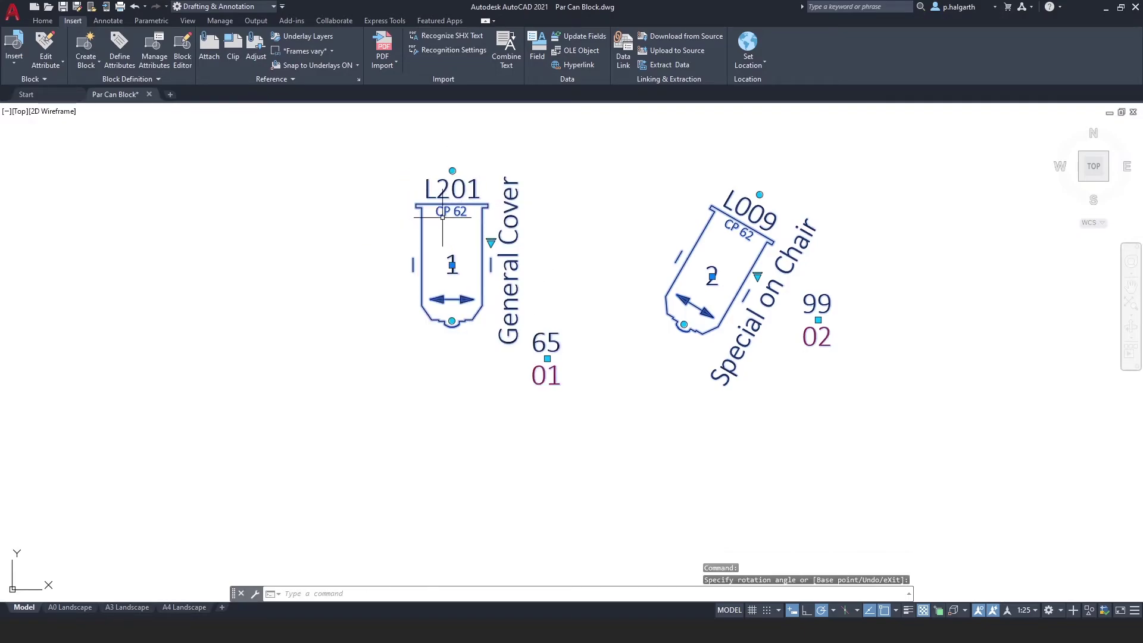
left_click(490, 243)
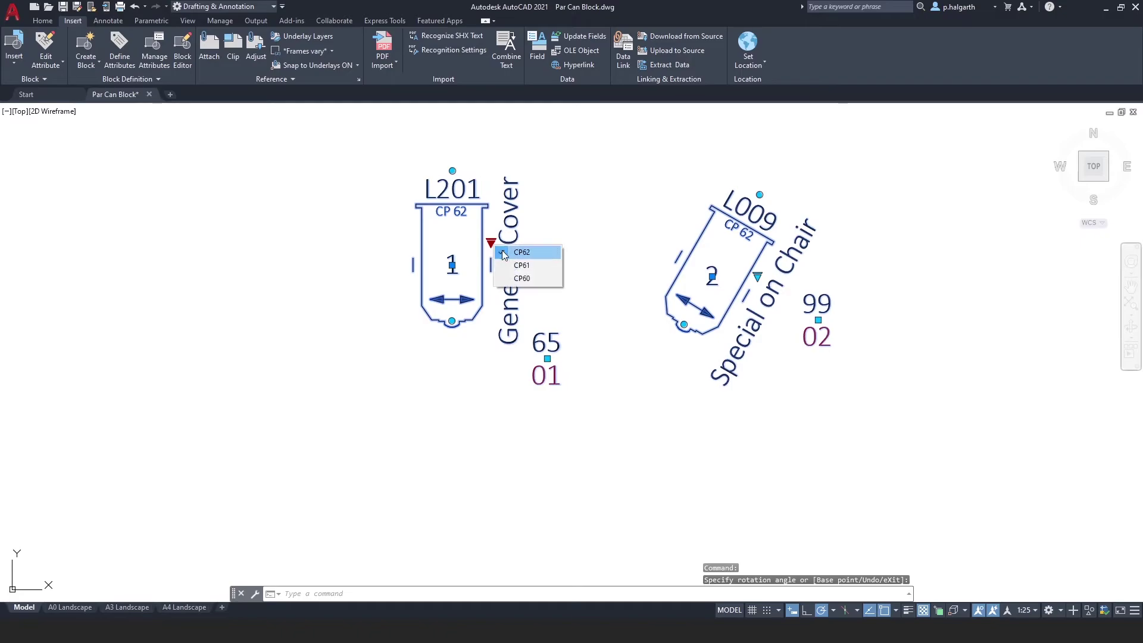
left_click(552, 265)
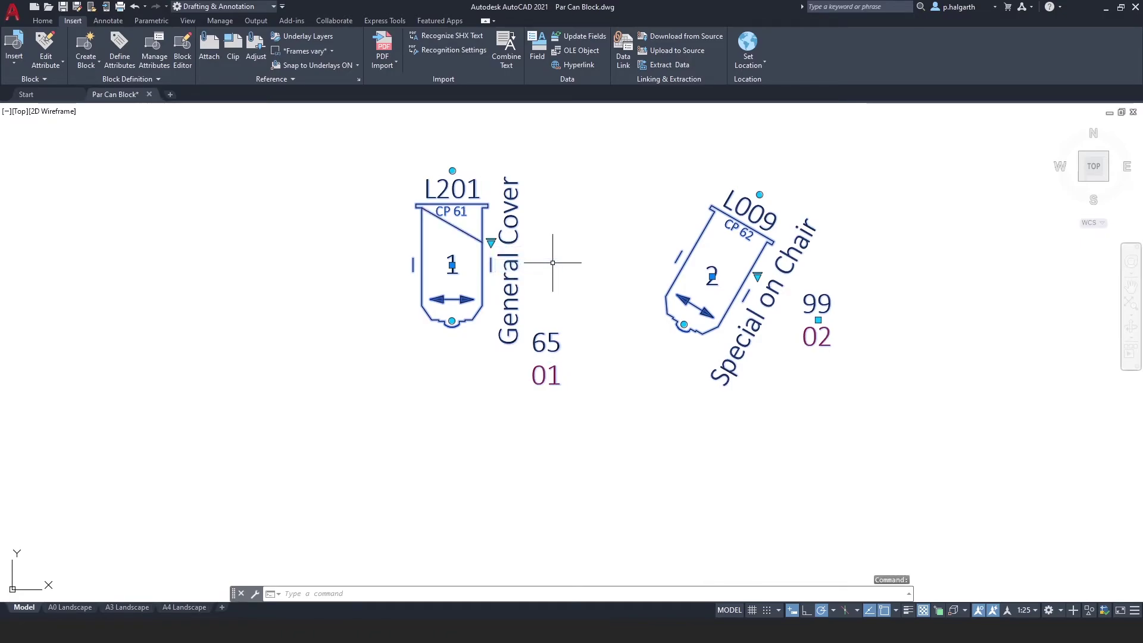
left_click(491, 243)
left_click(519, 276)
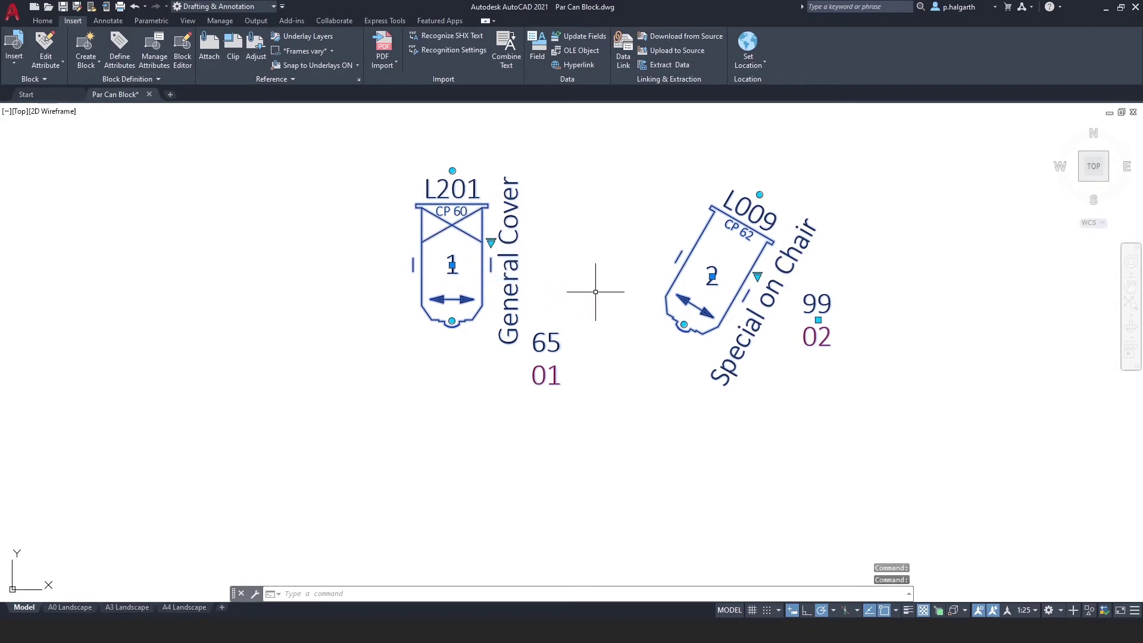
left_click(757, 276)
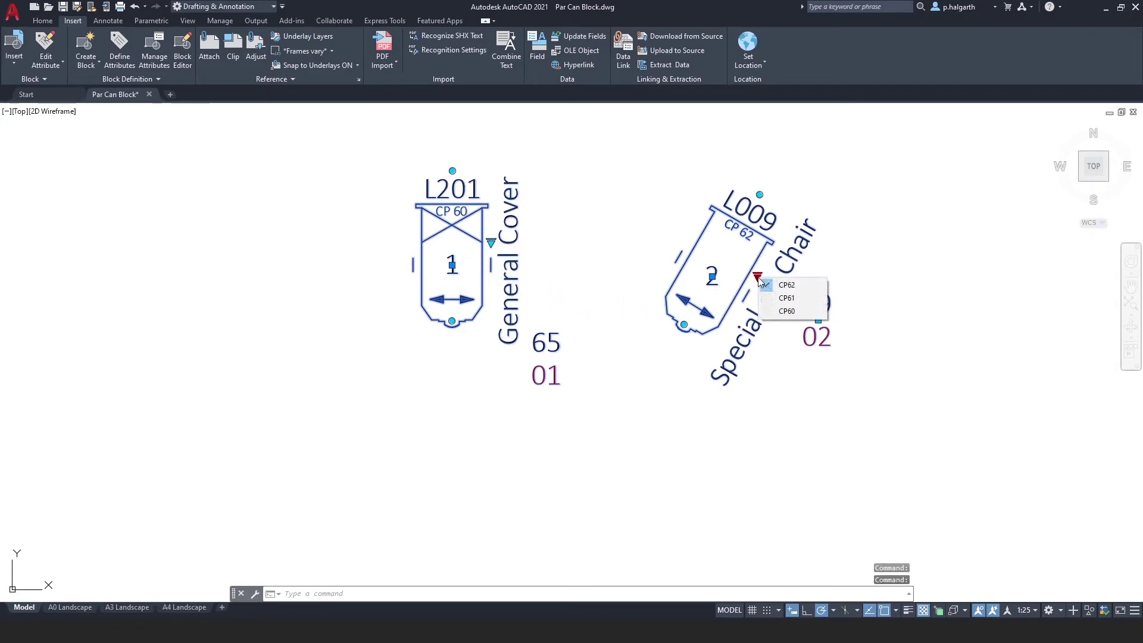
left_click(782, 300)
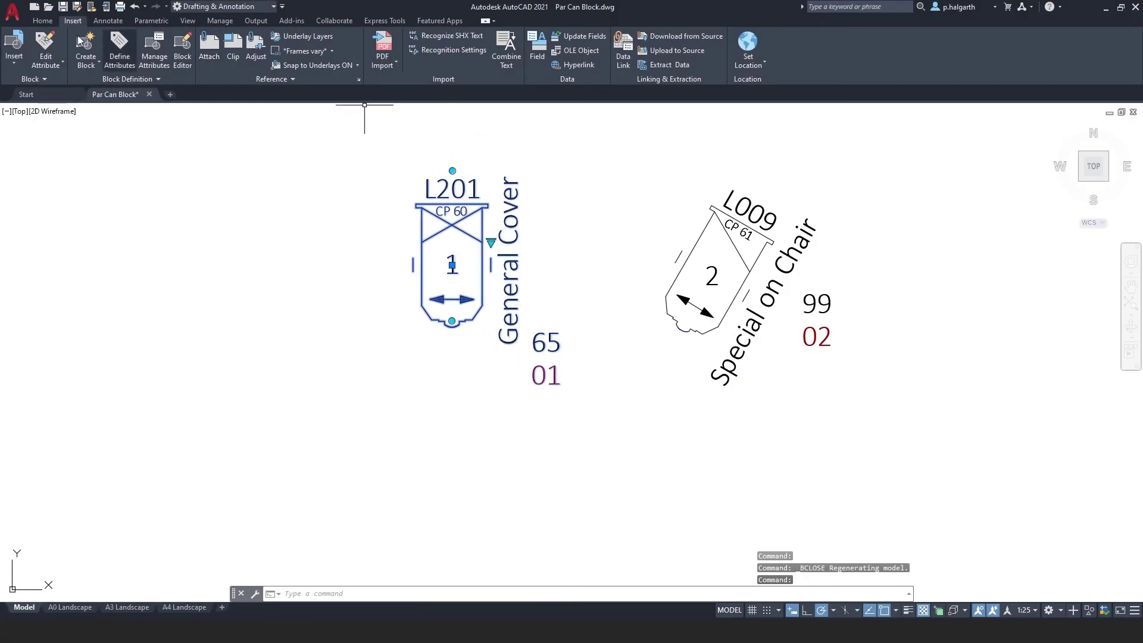
left_click(42, 21)
left_click(510, 37)
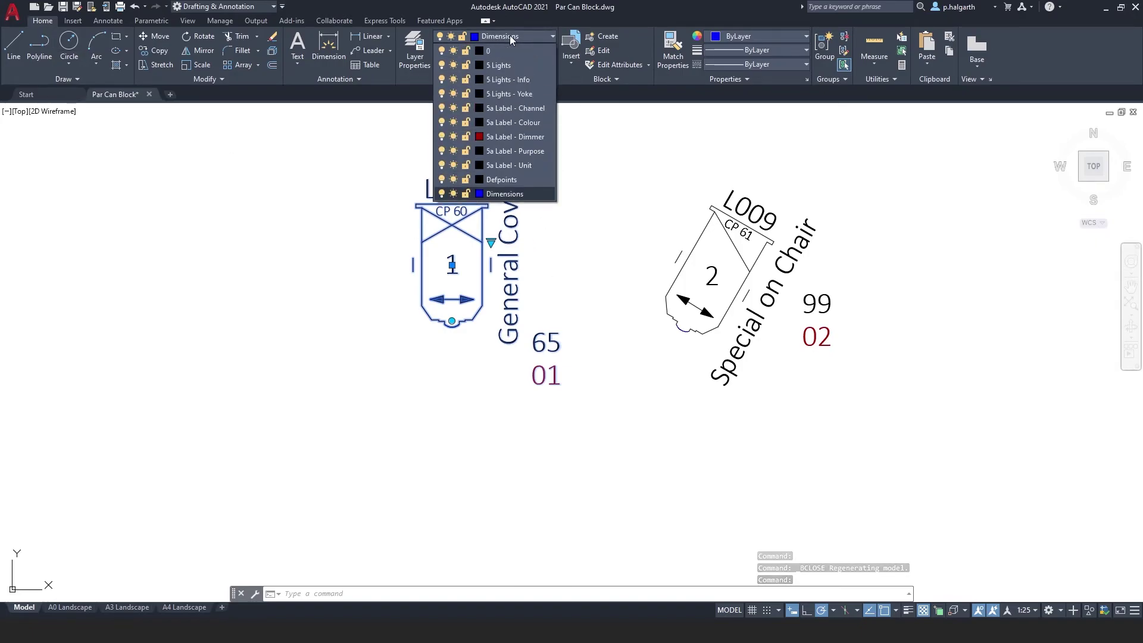
left_click(441, 136)
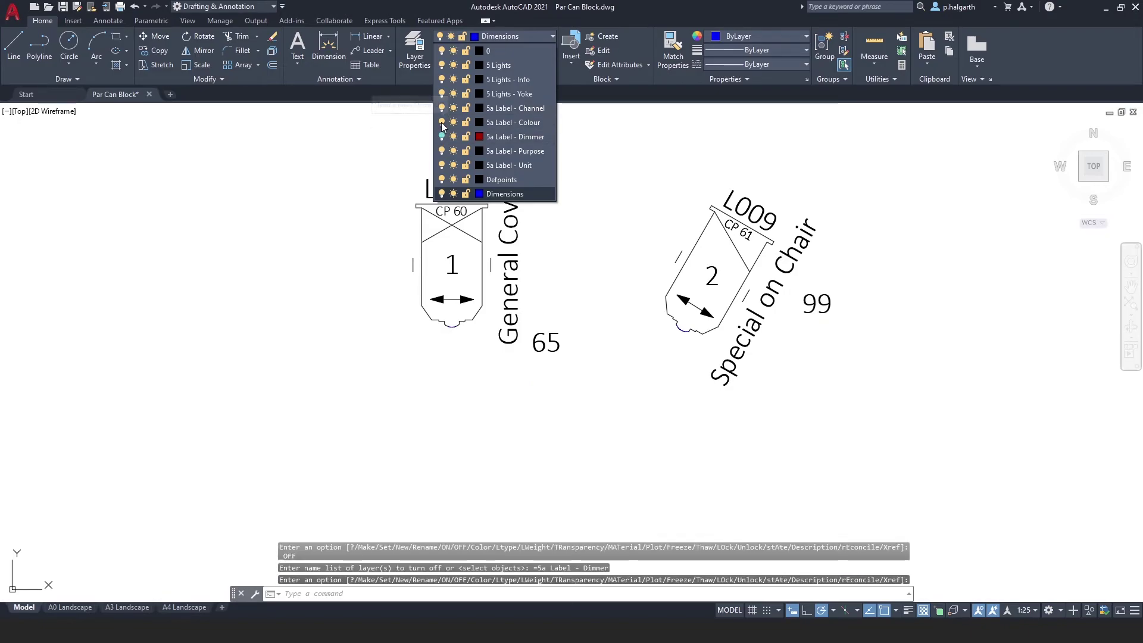
left_click(441, 136)
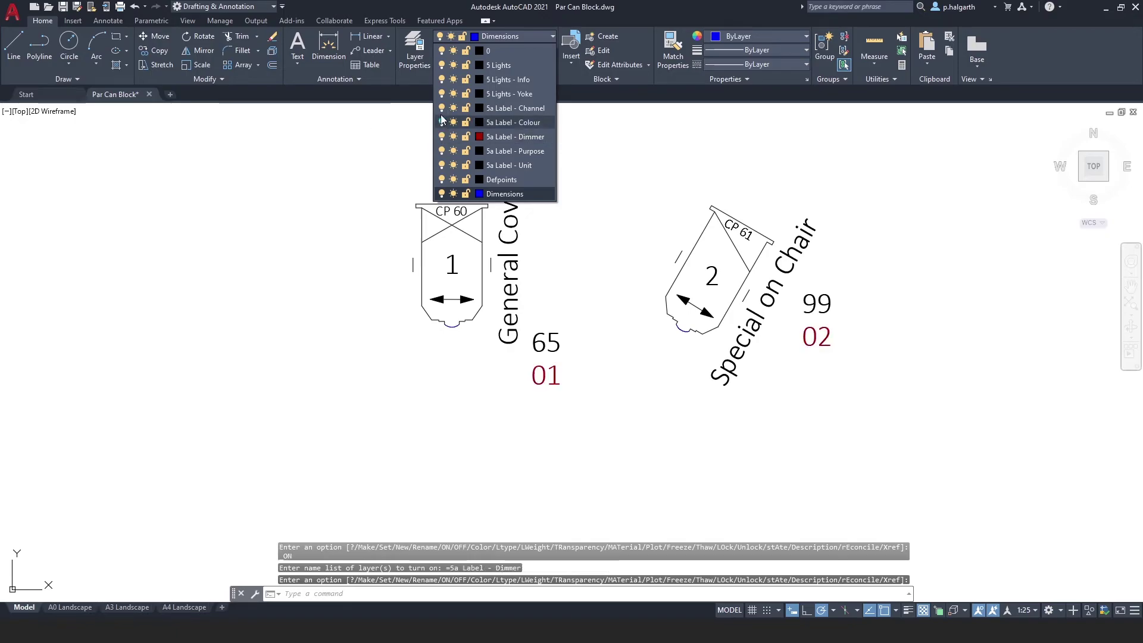
left_click(441, 107)
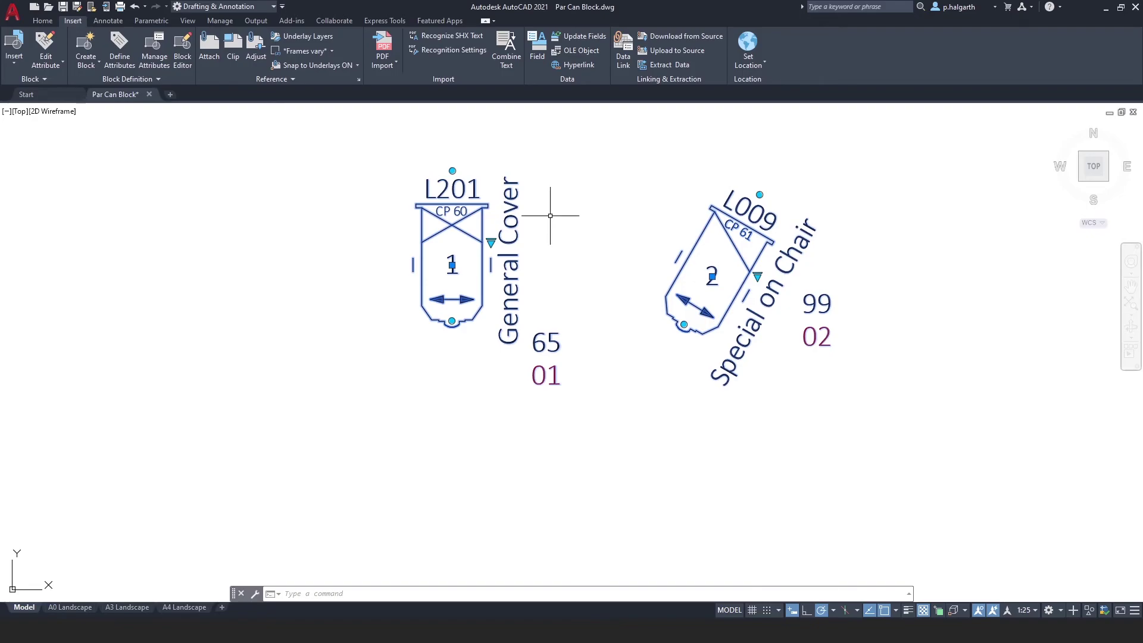
- Open the L201 Par Can block in the Block Editor and centre it in view
right_click(461, 202)
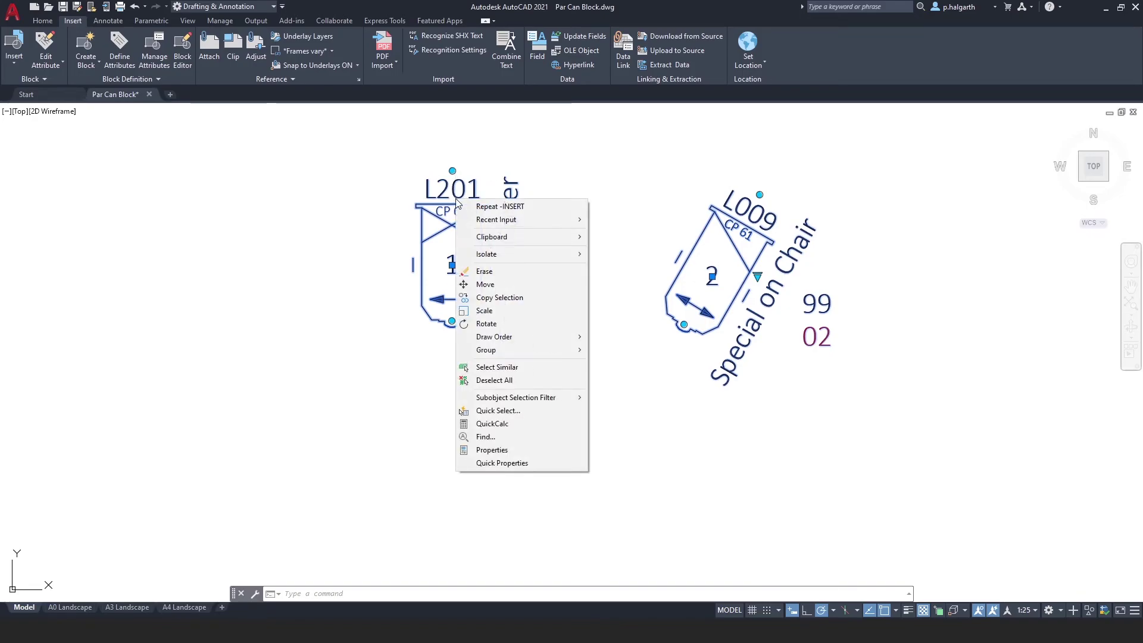
left_click(373, 205)
key("Escape")
key("Escape")
left_click(480, 200)
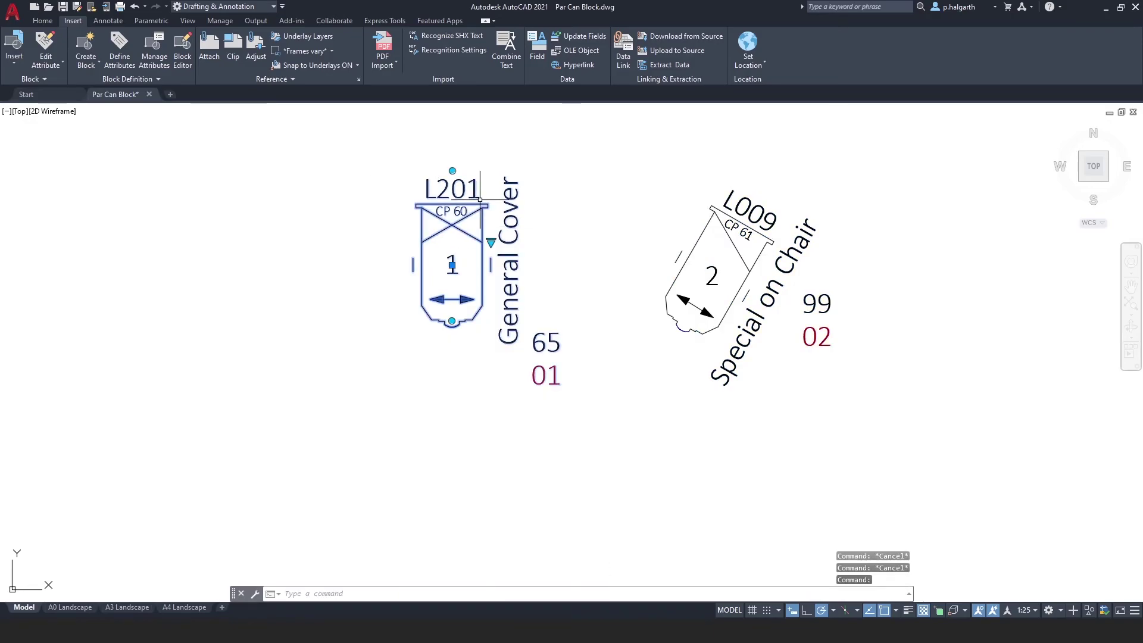
right_click(480, 199)
left_click(501, 252)
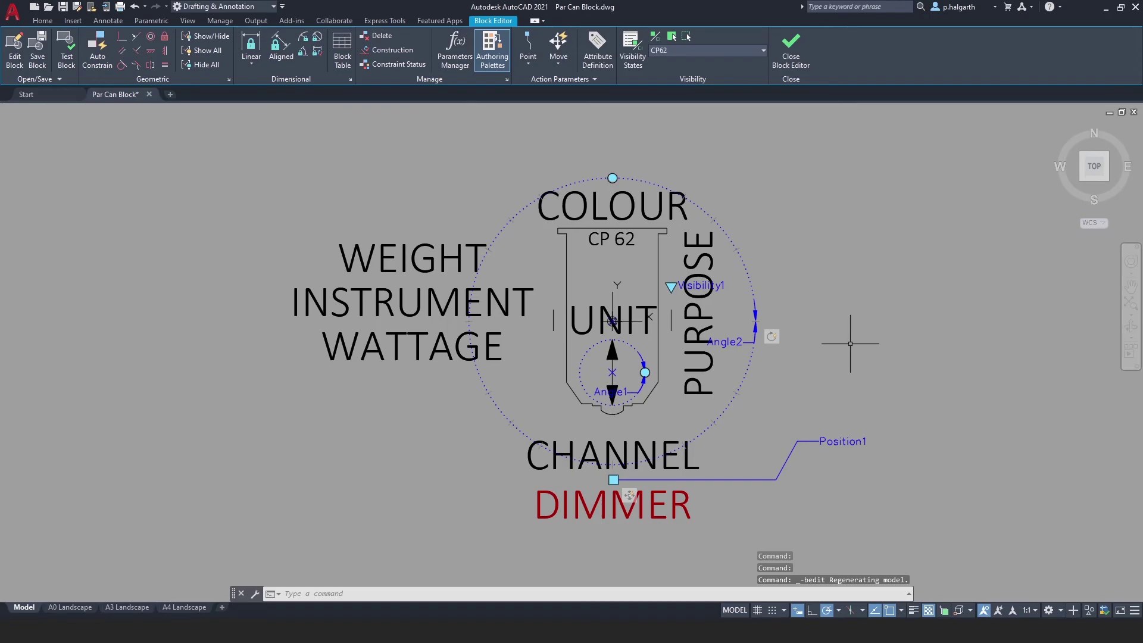
middle_click_drag(850, 344, 778, 321)
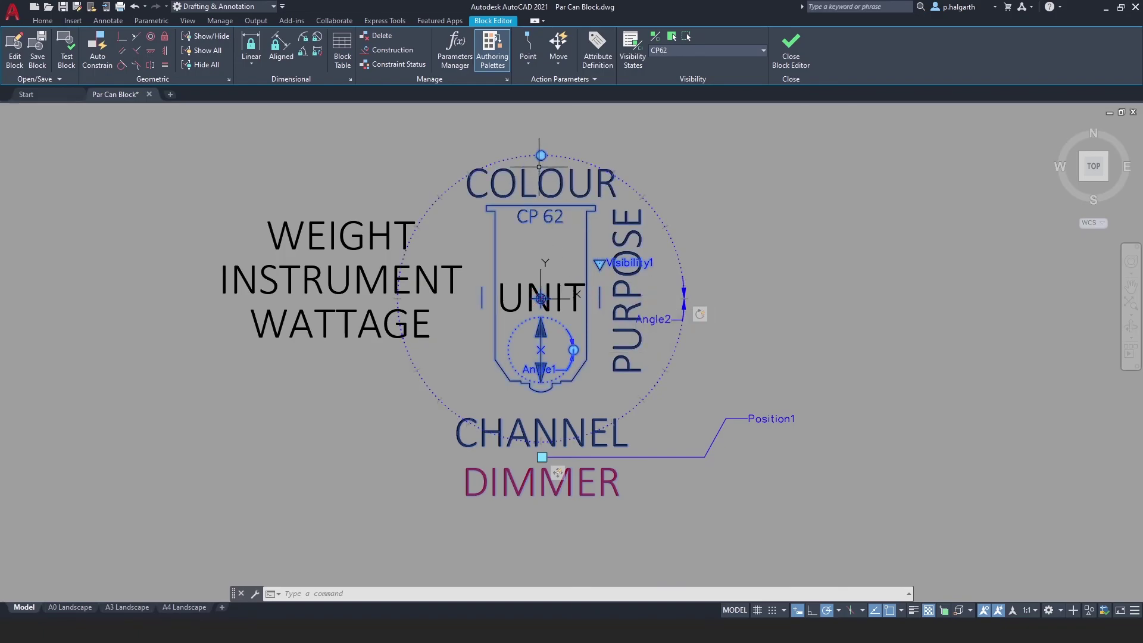
- Display the Block Authoring Palettes with the Actions list (Move, Scale, Stretch, Rotate) showing
left_click(491, 58)
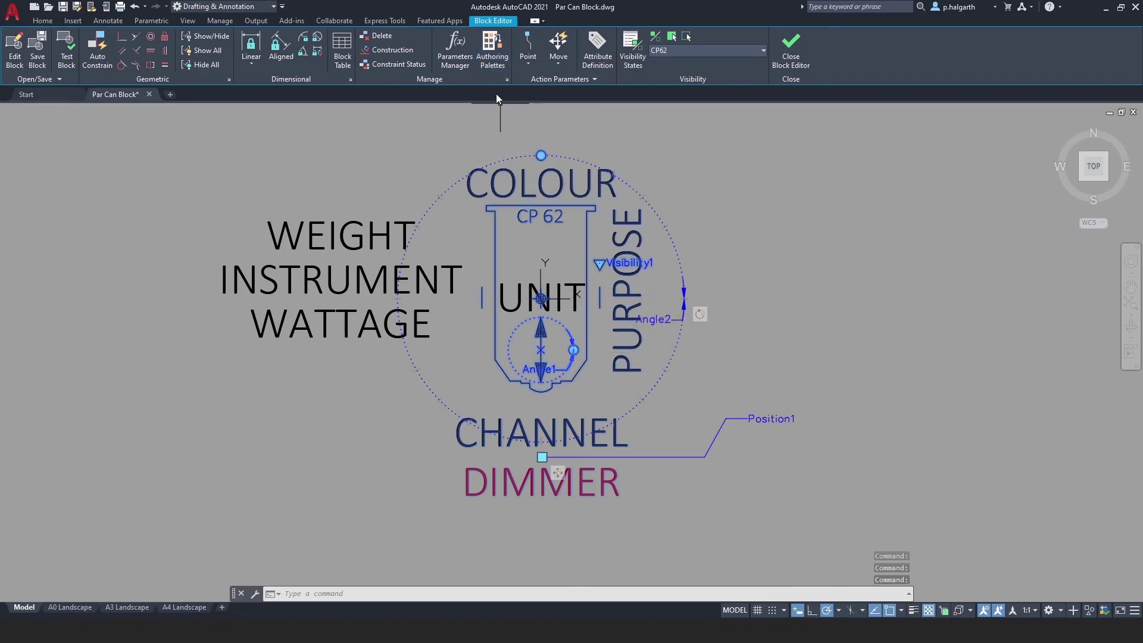
left_click(491, 58)
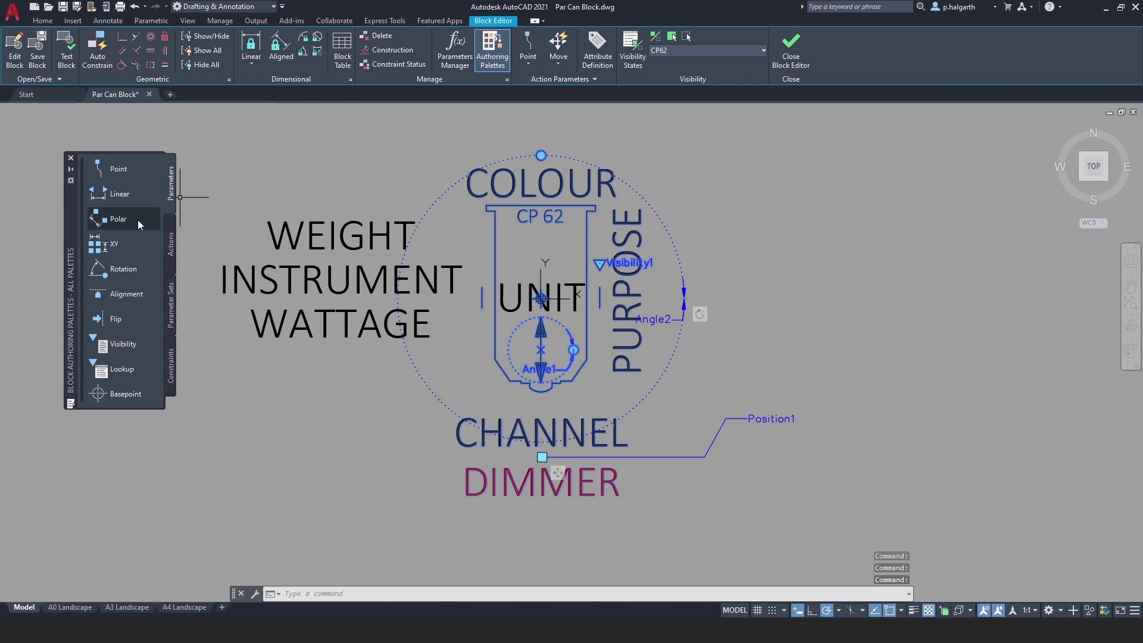
left_click(174, 231)
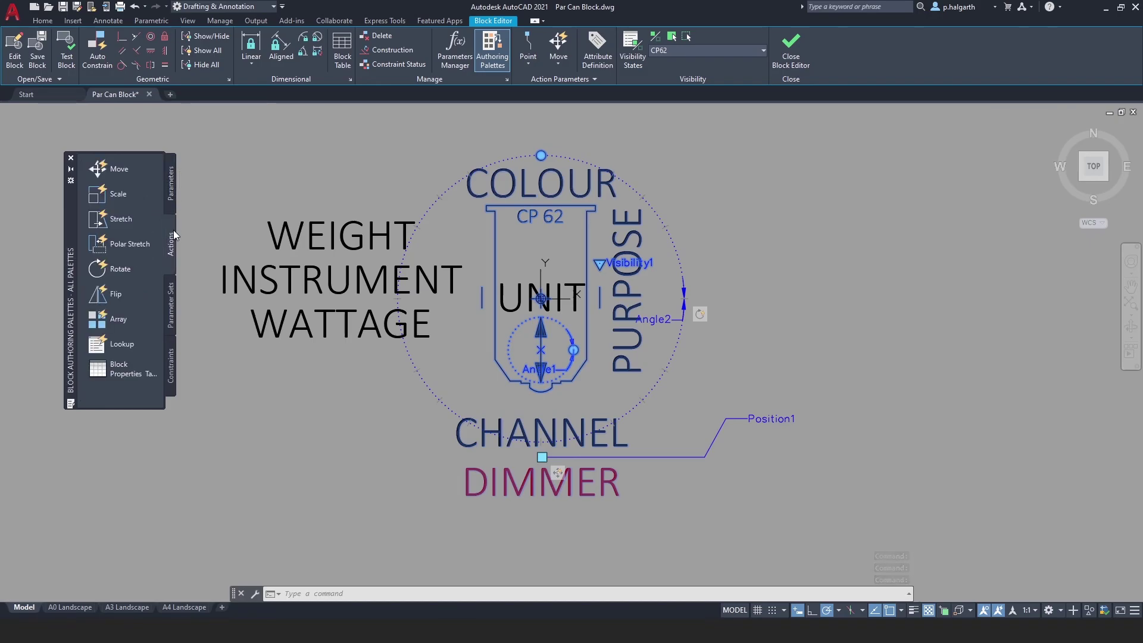